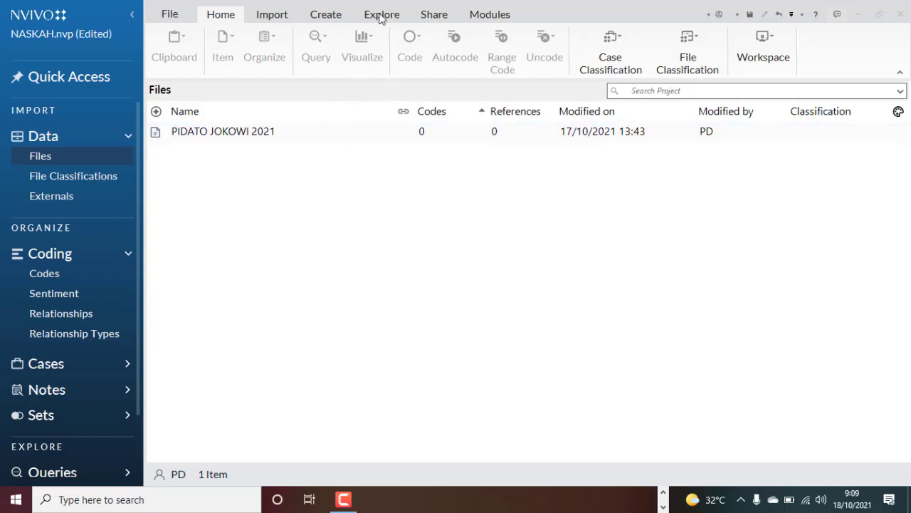
Run a word frequency query on all files and externals for the 1000 most frequent words with a minimum length of 5
click(380, 16)
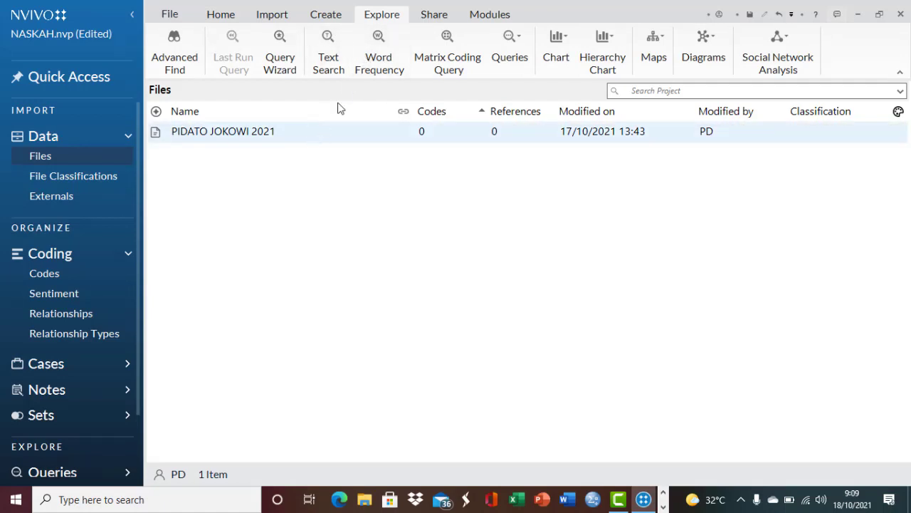
click(385, 57)
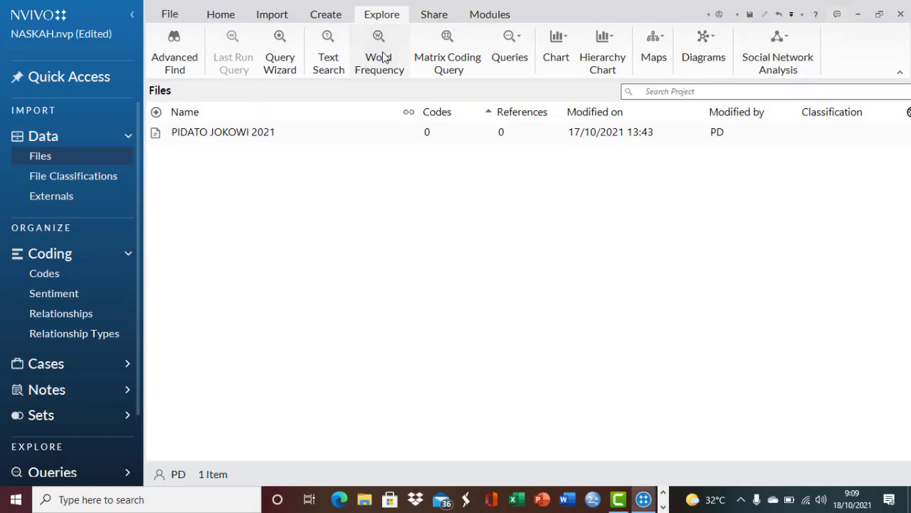
click(388, 57)
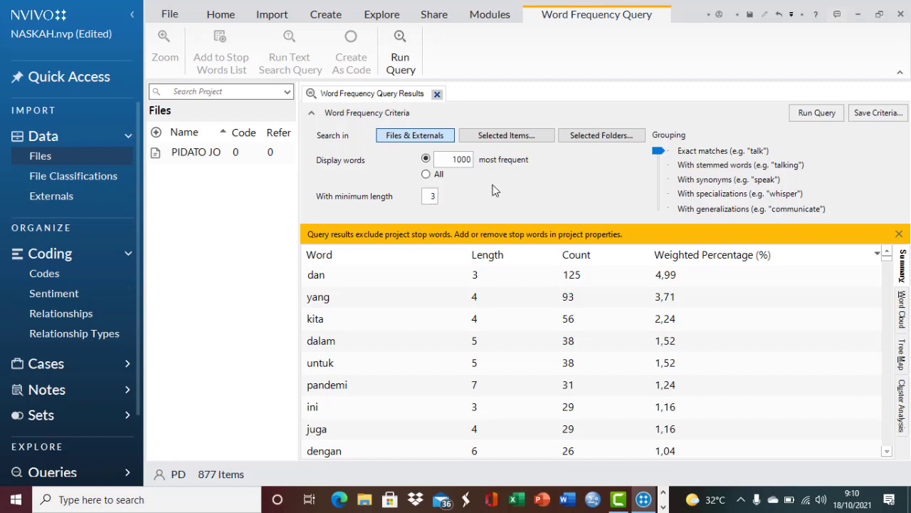
key(BackSpace)
text(5)
click(803, 116)
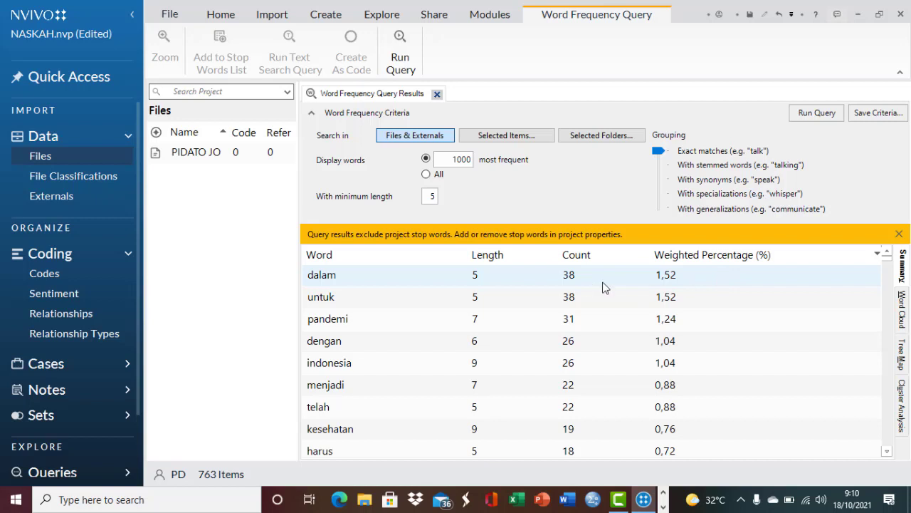
Add the words "dalam" and "untuk" from the query results to the stop words list
right_click(402, 275)
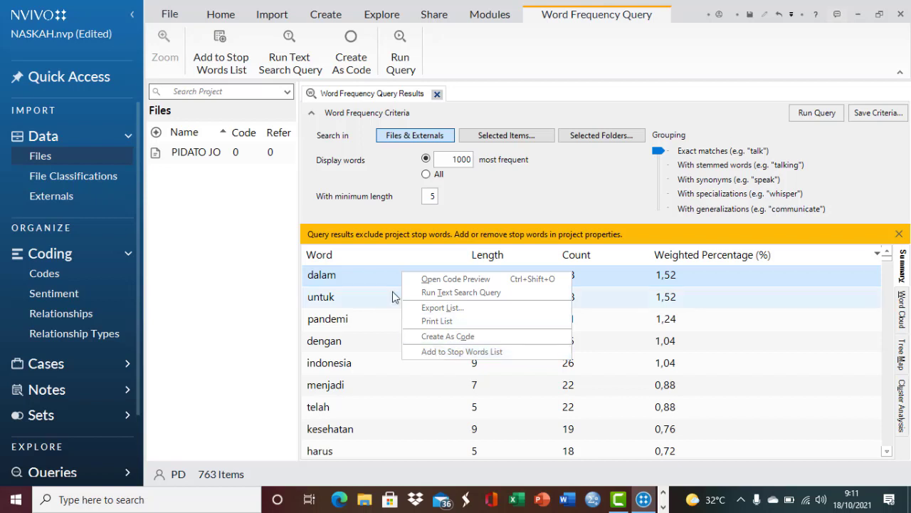
click(444, 353)
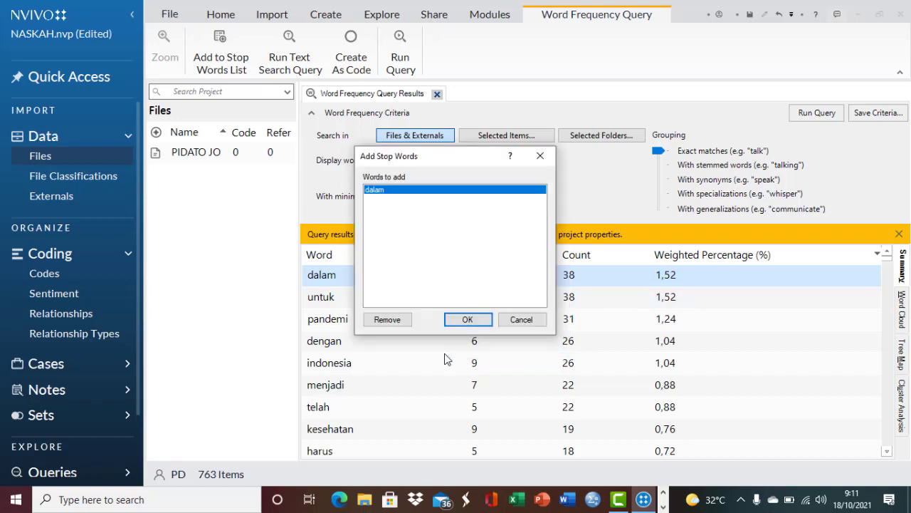
click(467, 319)
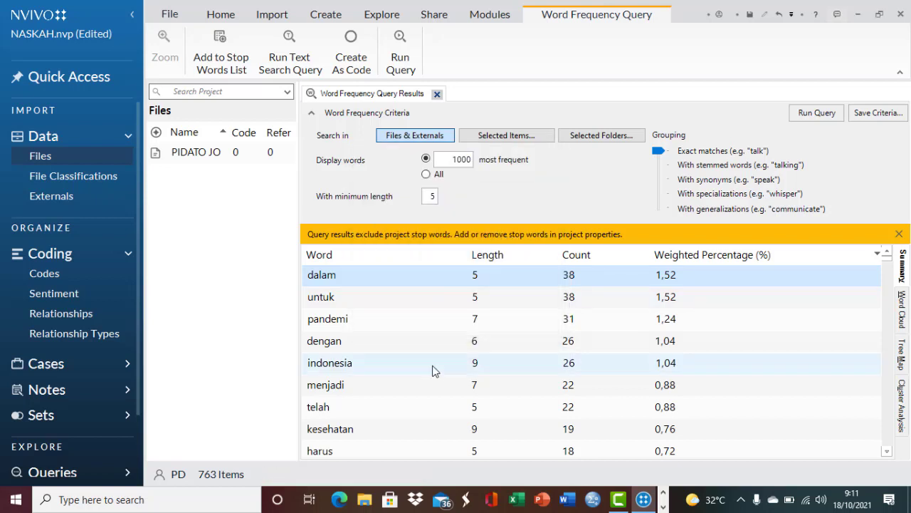
click(389, 292)
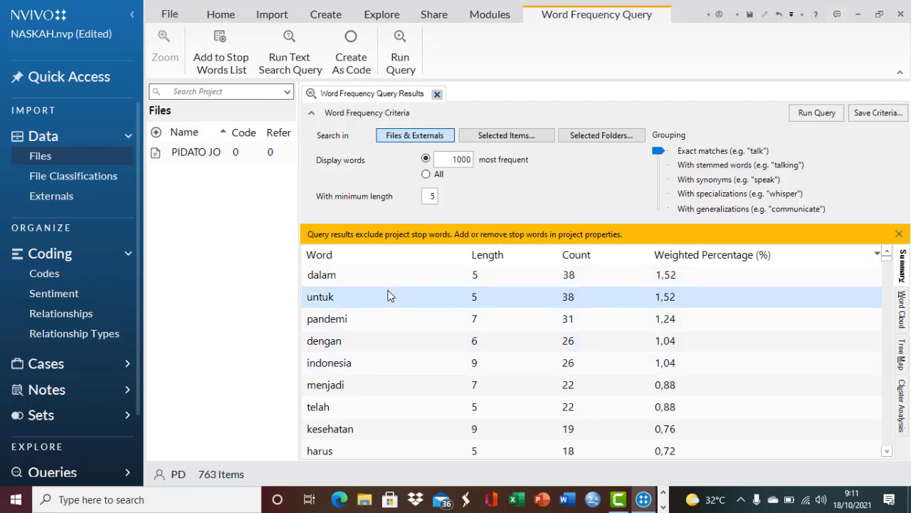
right_click(389, 291)
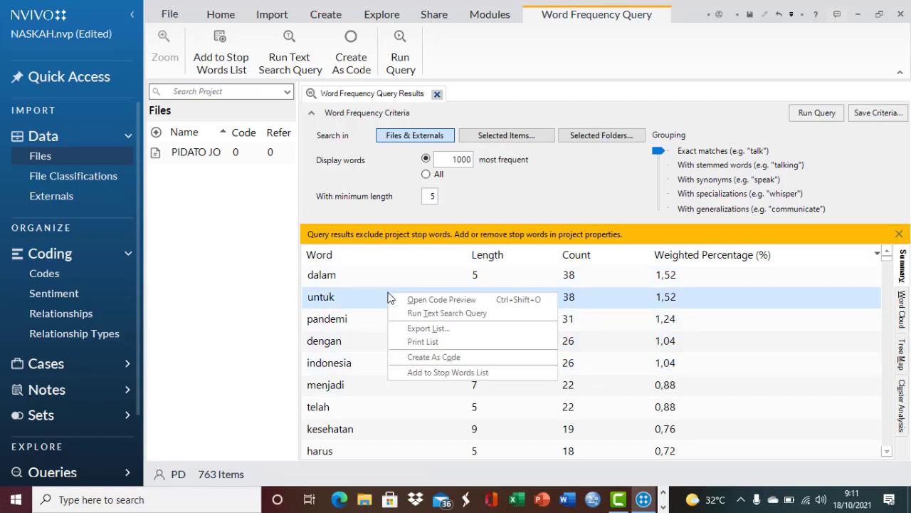
click(423, 371)
click(466, 320)
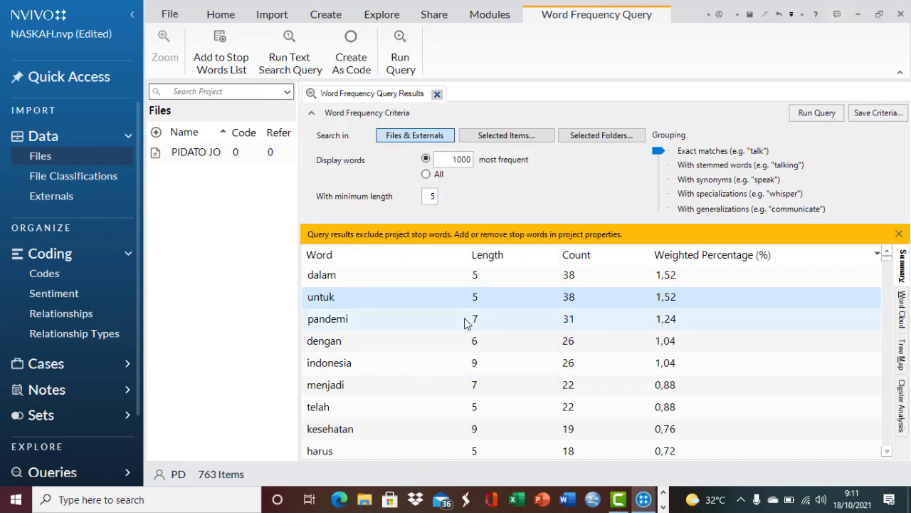
Add the words "dengan" and "telah" from the query results to the stop words list
click(423, 340)
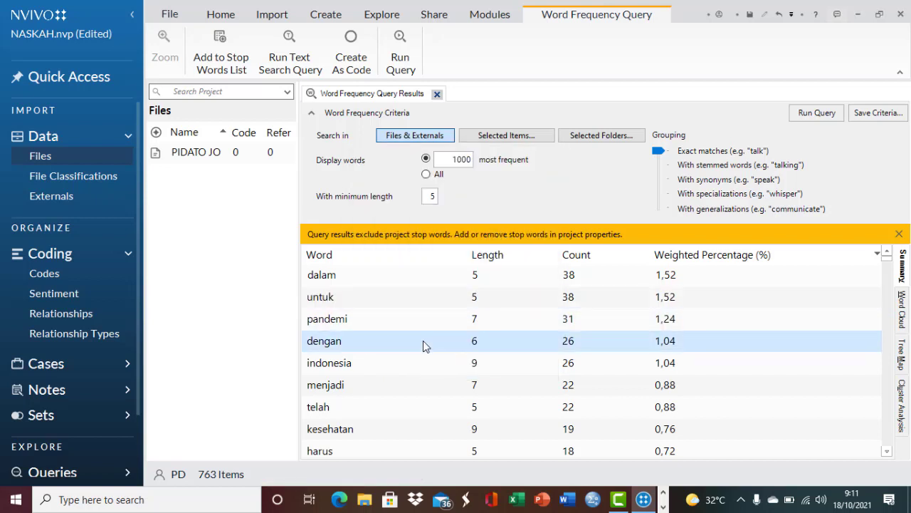
right_click(423, 340)
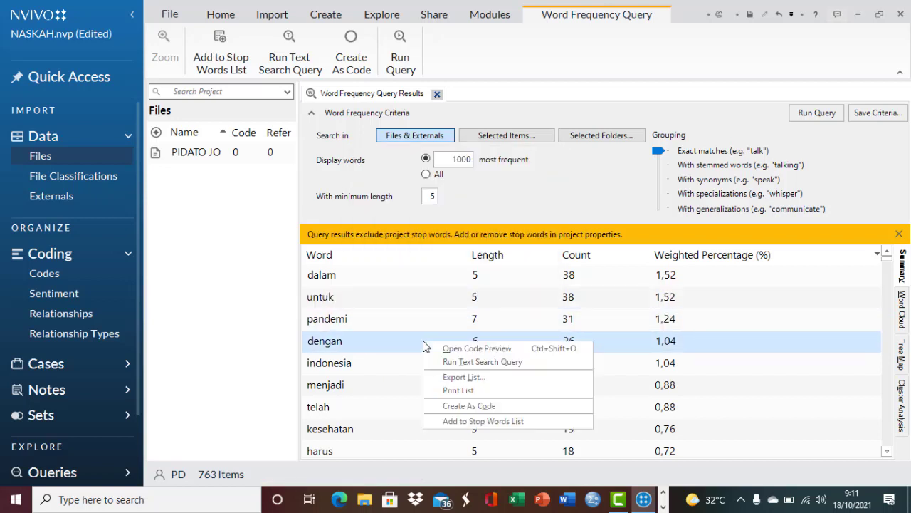
click(446, 421)
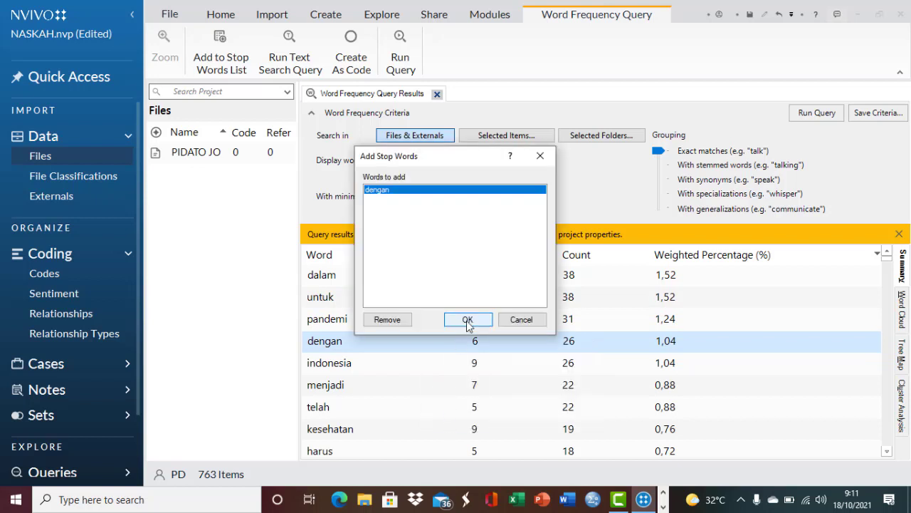
click(467, 320)
scroll(420, 373, down, 1)
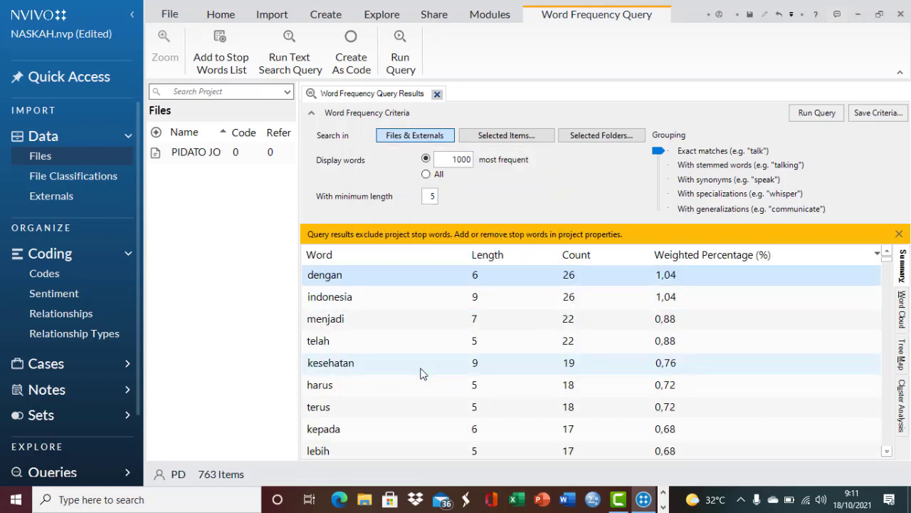
click(418, 340)
right_click(418, 340)
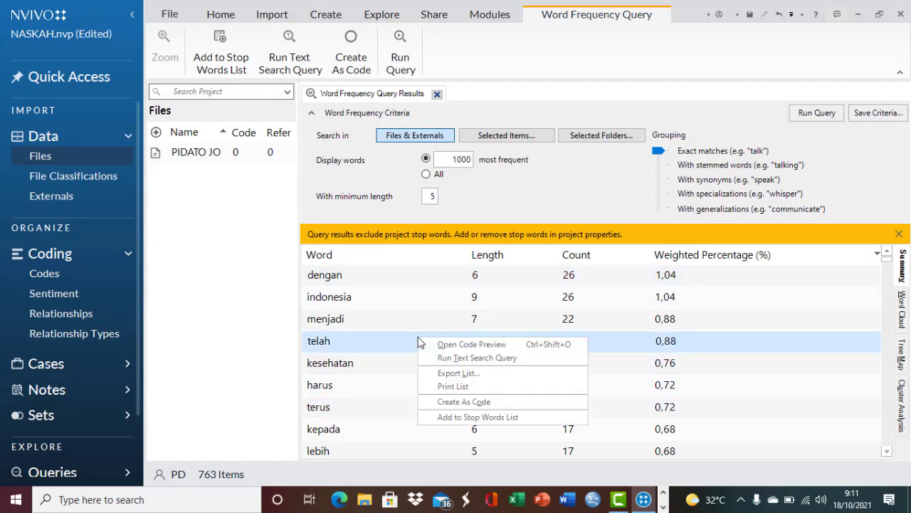
click(445, 416)
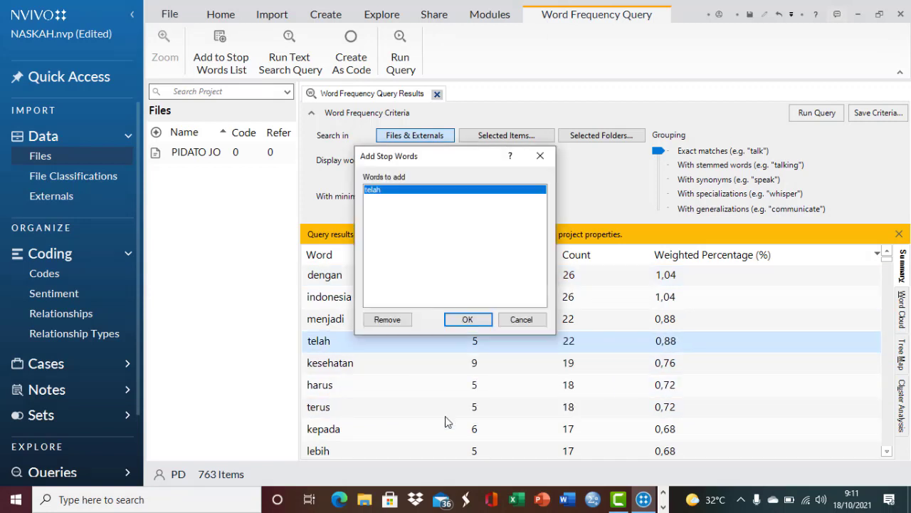
click(467, 320)
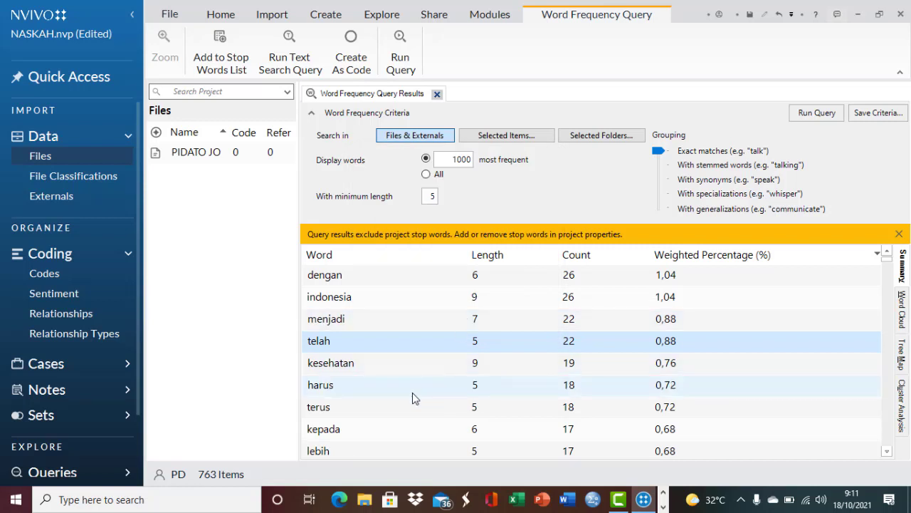
Look through the word list for further filler words and rerun the query with the added stop words
scroll(783, 377, down, 2)
scroll(783, 377, down, 15)
scroll(781, 373, up, 4)
scroll(780, 373, up, 12)
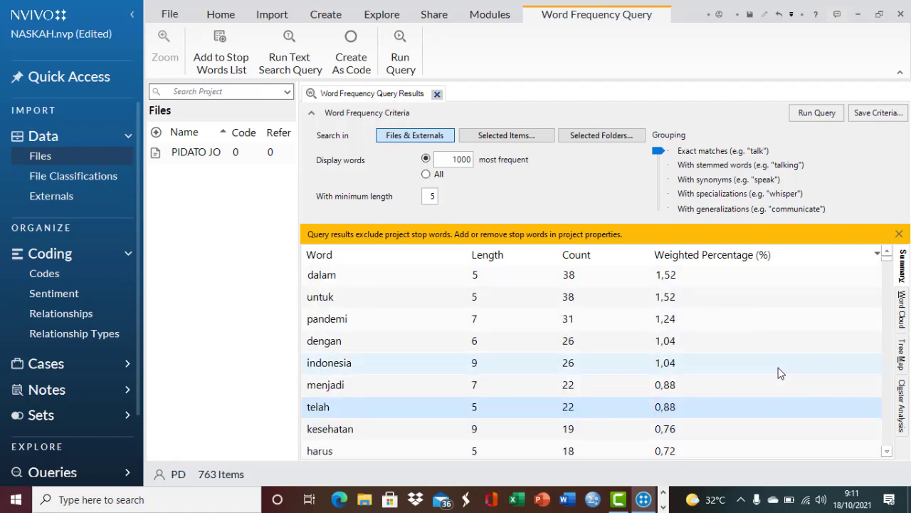
scroll(780, 373, down, 16)
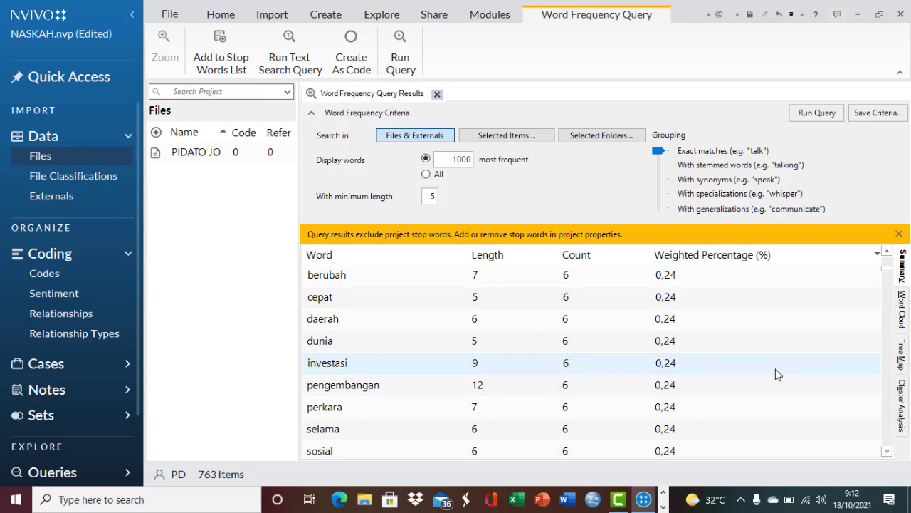
scroll(778, 375, up, 20)
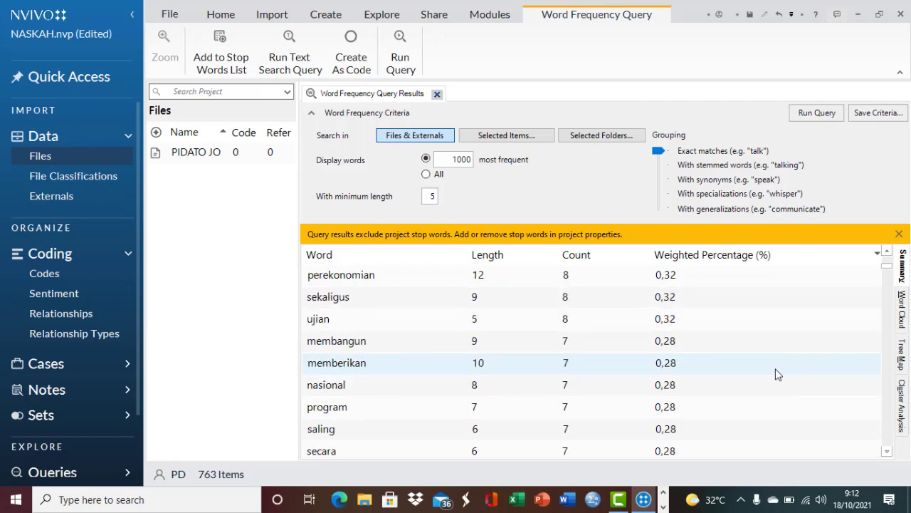
scroll(778, 375, up, 2)
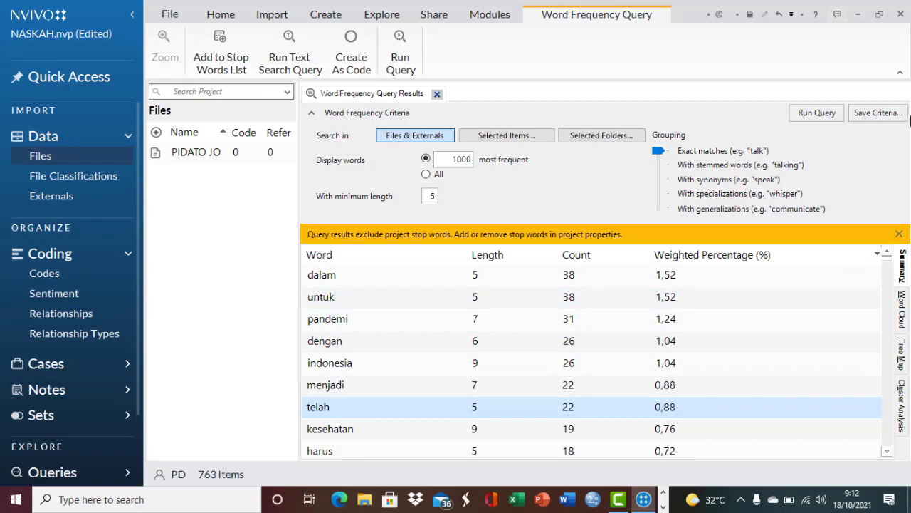
click(820, 114)
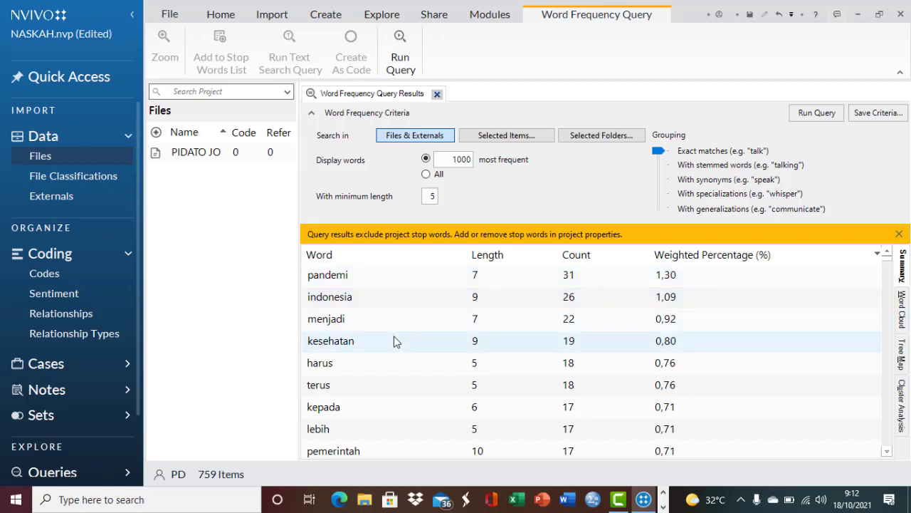
Add the word "kepada" from the refreshed results to the stop words list
click(398, 409)
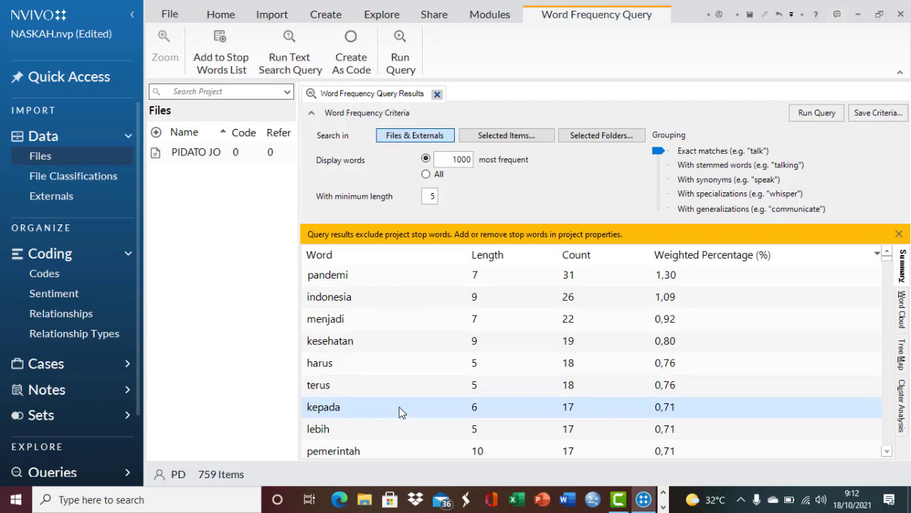
right_click(399, 411)
click(442, 478)
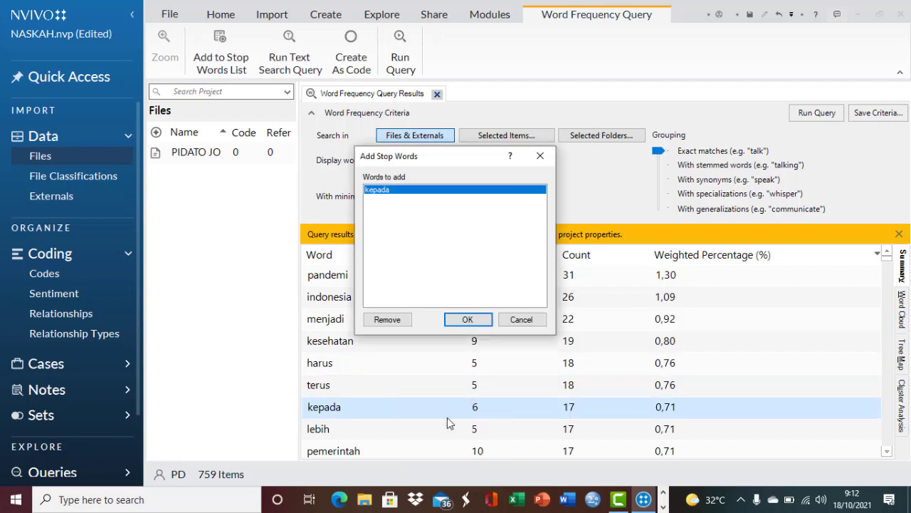
click(480, 319)
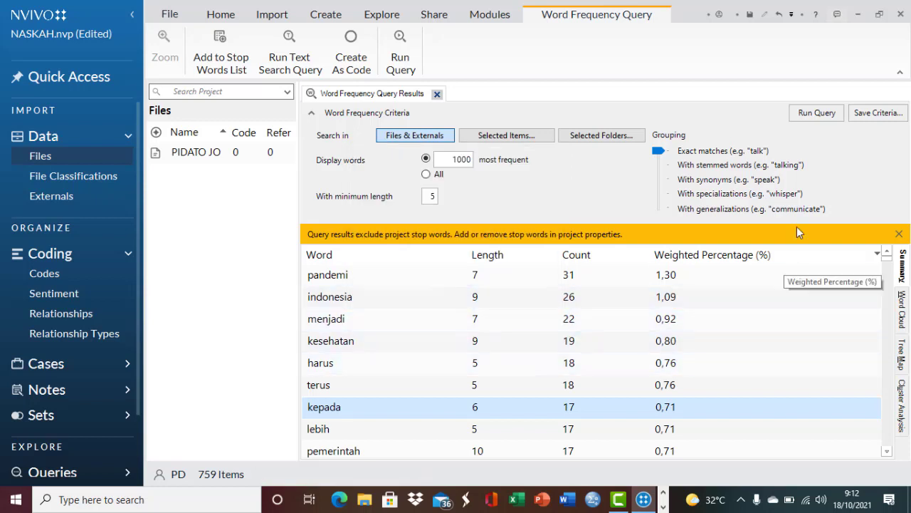
Rerun the word frequency query and display its results as a word cloud
click(815, 112)
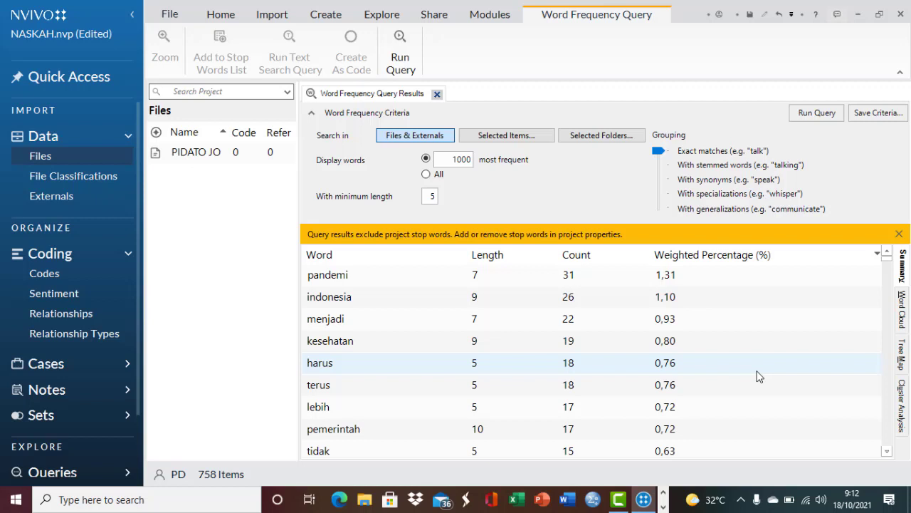
click(903, 309)
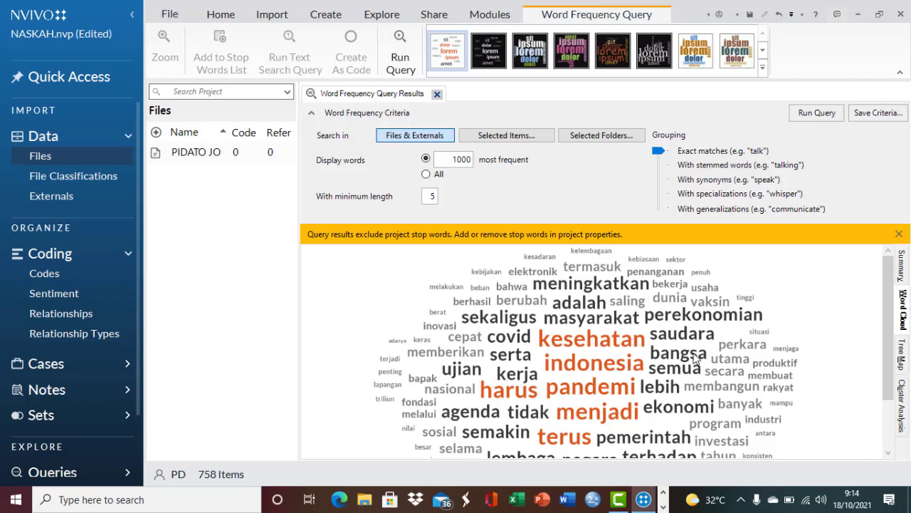
scroll(699, 390, down, 1)
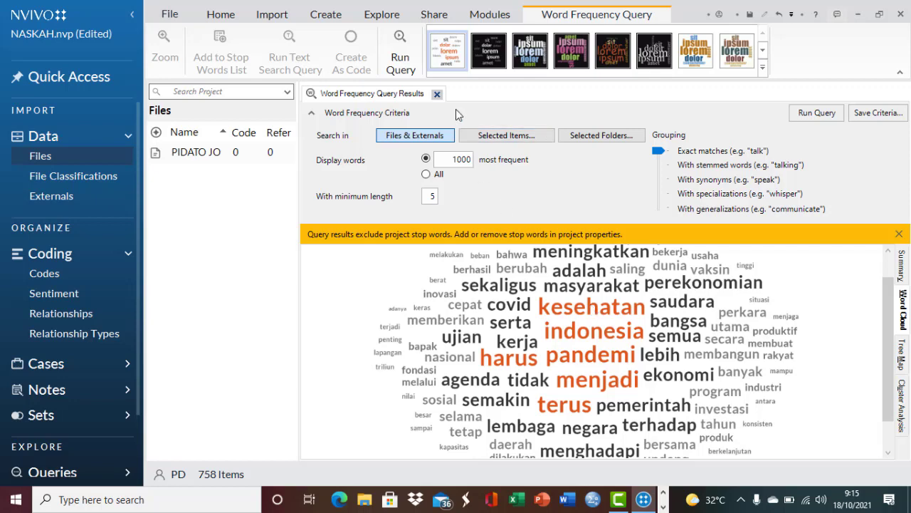
Run a text search query for exact matches of "kesehatan" in all files and externals
click(322, 16)
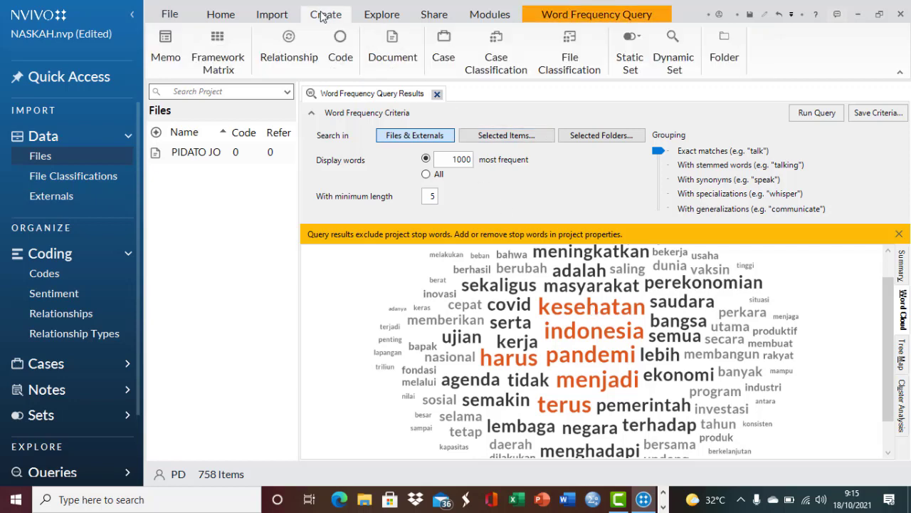
click(383, 16)
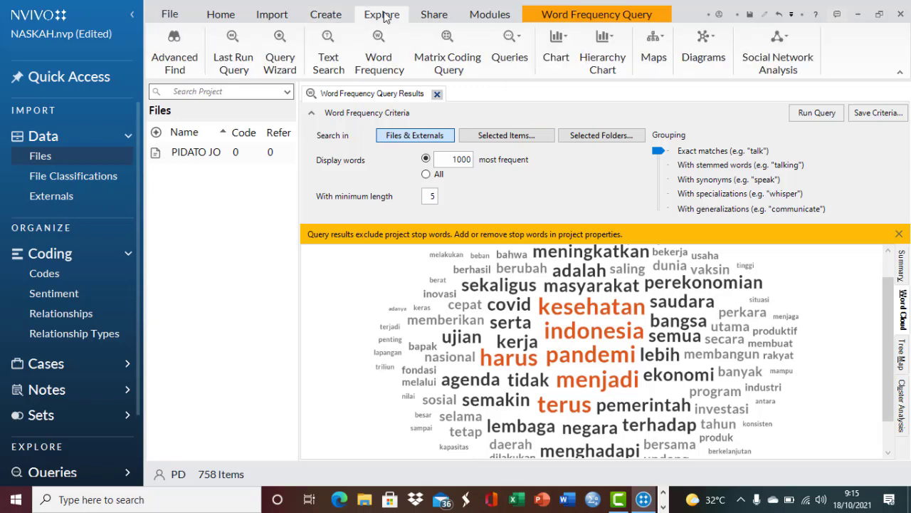
click(328, 63)
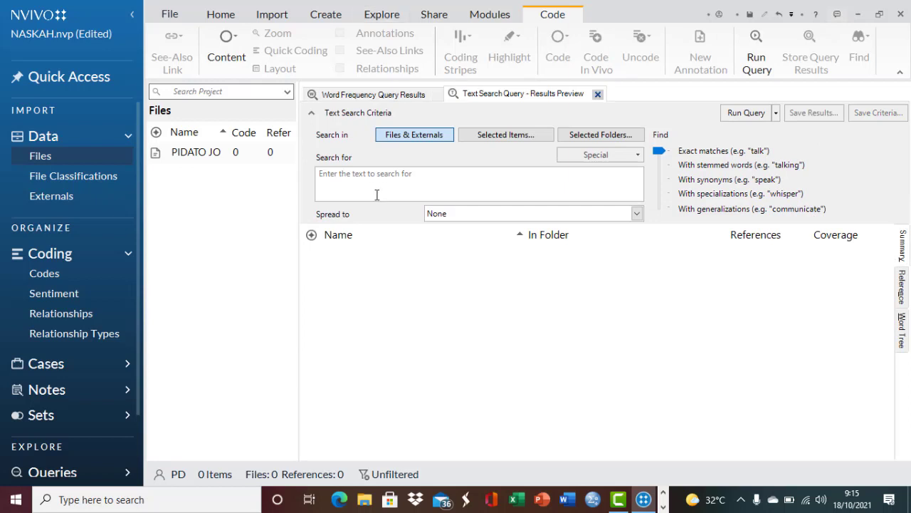
click(421, 178)
text(kesehatan)
click(745, 113)
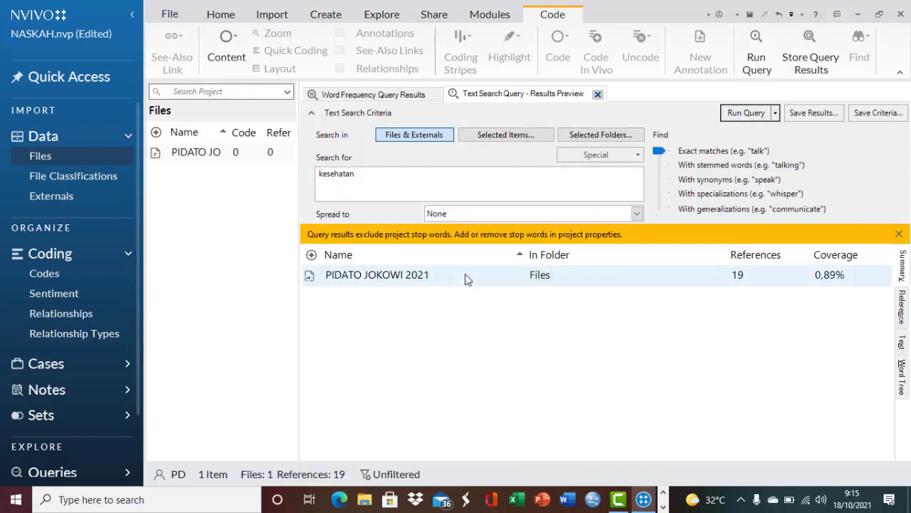
Open PIDATO JOKOWI 2021 from the search results to view the highlighted matches, and return to the text search results
click(465, 276)
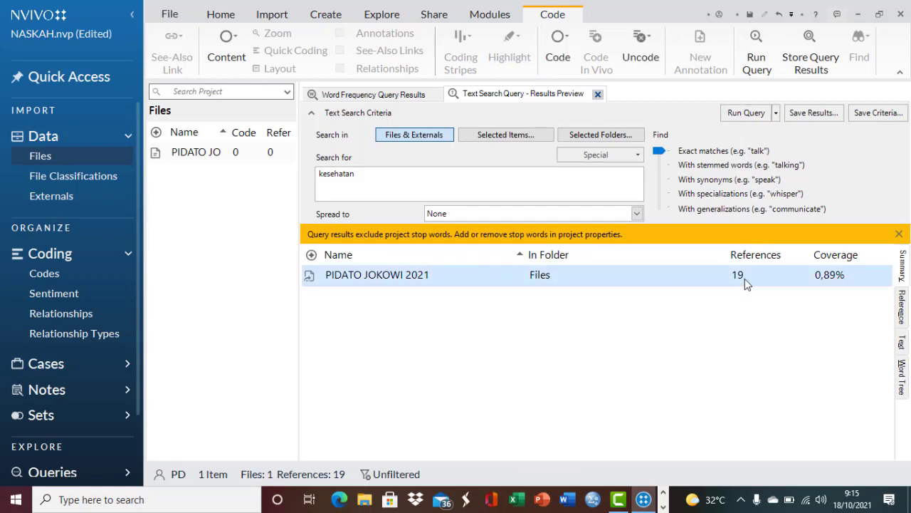
double_click(499, 277)
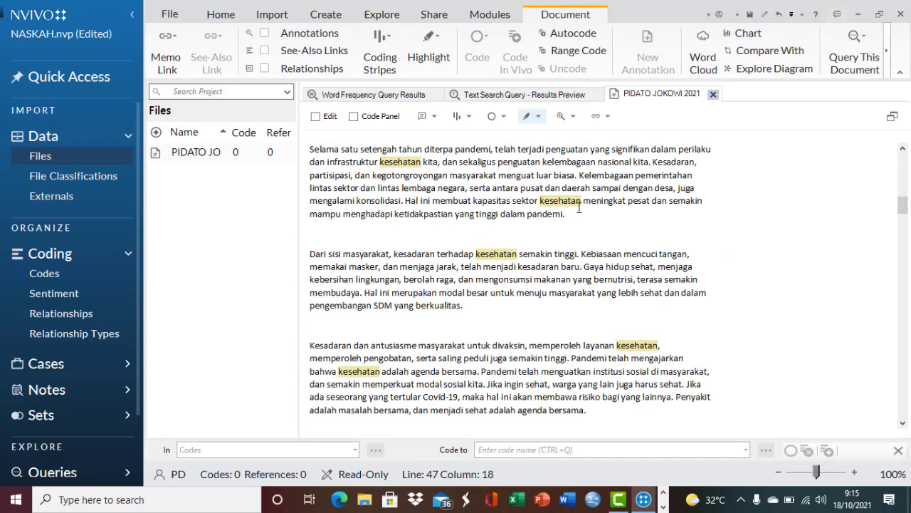
click(563, 96)
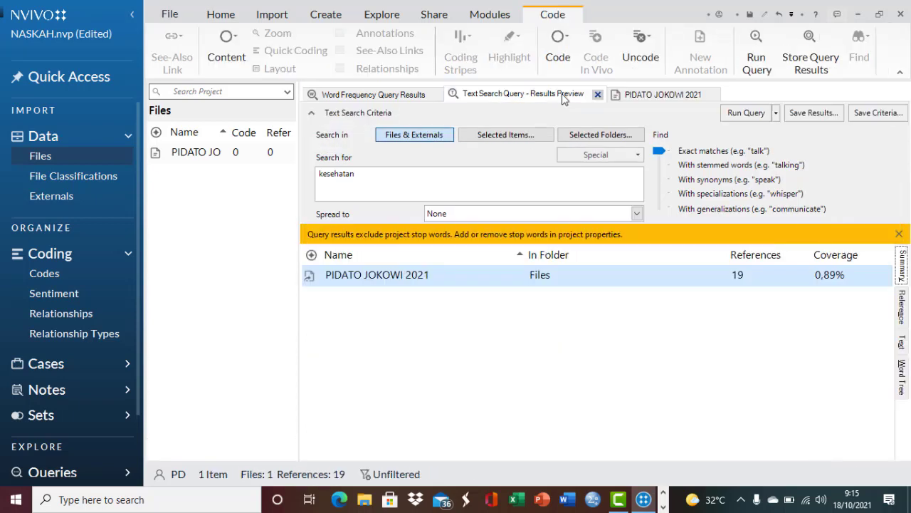
Display the "kesehatan" text search results as a word tree and examine the phrases branching before and after the word
click(902, 378)
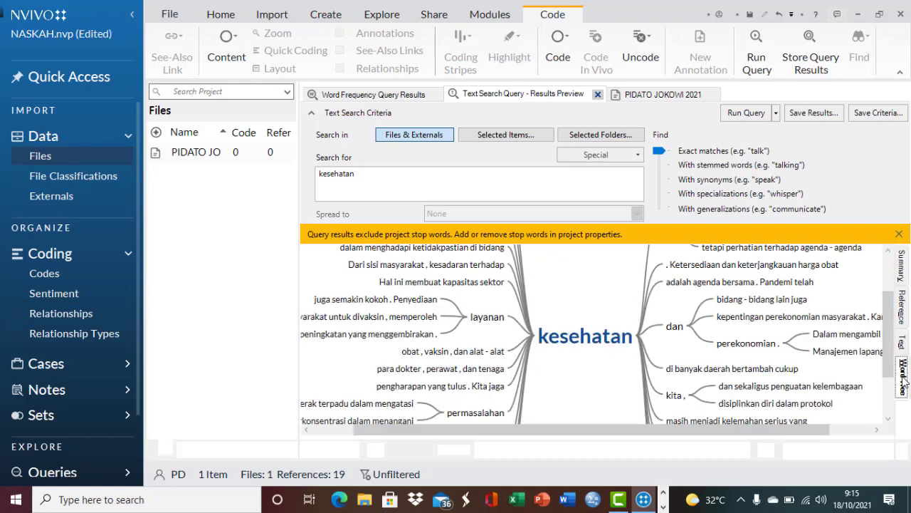
scroll(647, 363, up, 2)
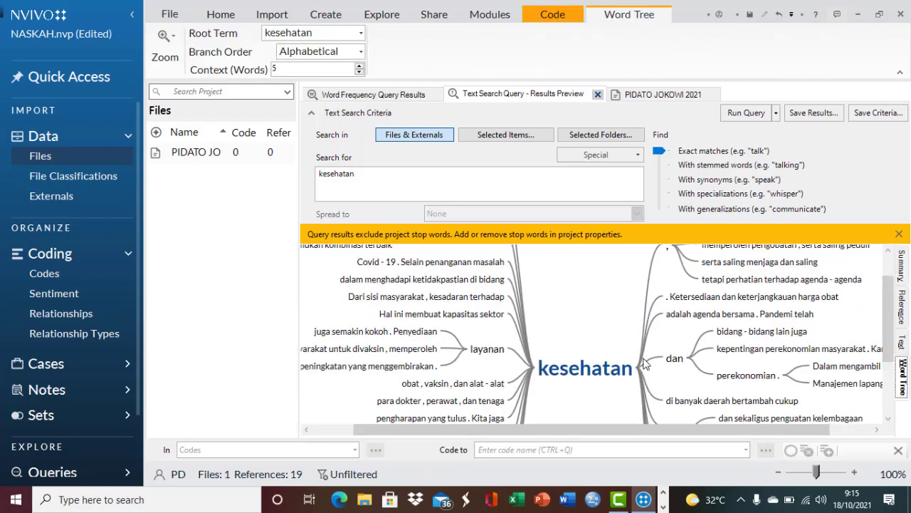
scroll(646, 363, down, 2)
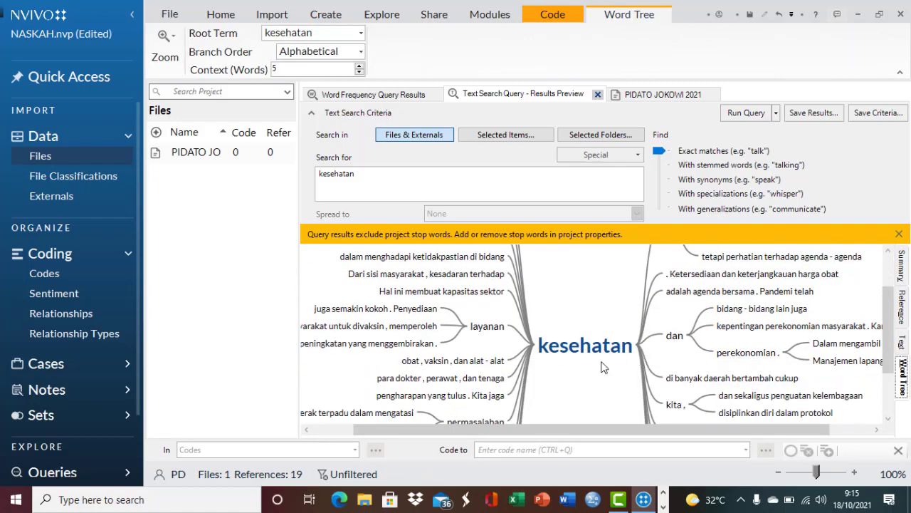
scroll(601, 366, up, 2)
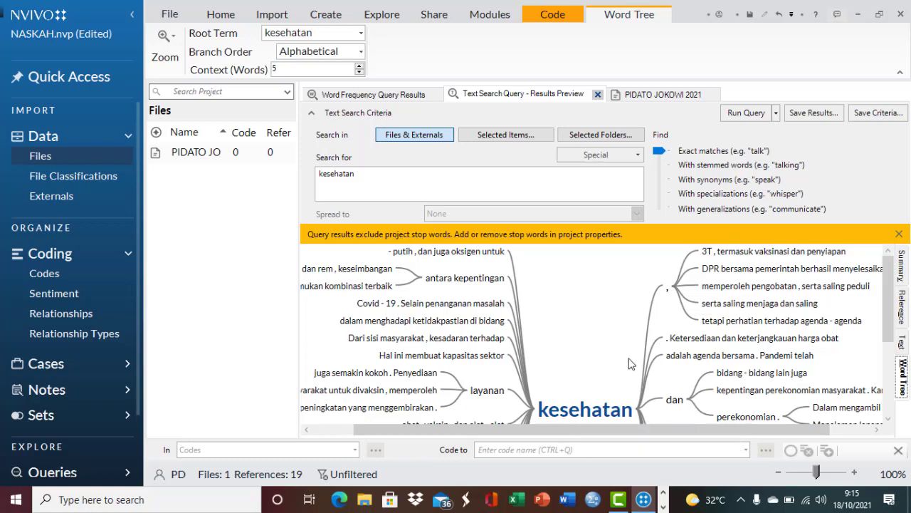
scroll(615, 364, down, 1)
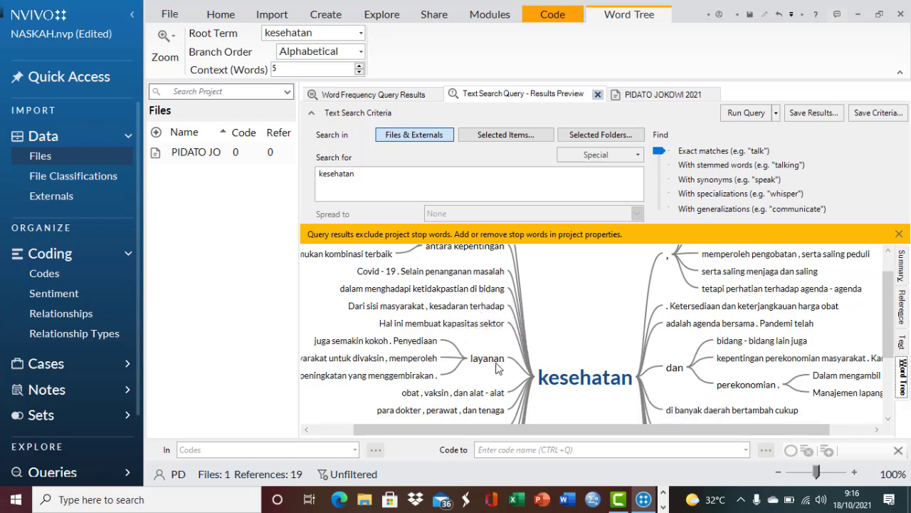
scroll(558, 392, up, 1)
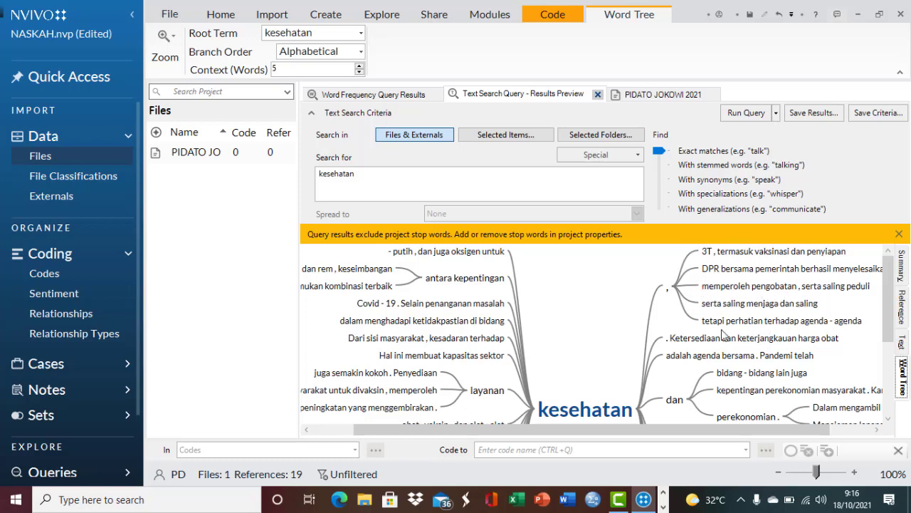
scroll(706, 329, down, 1)
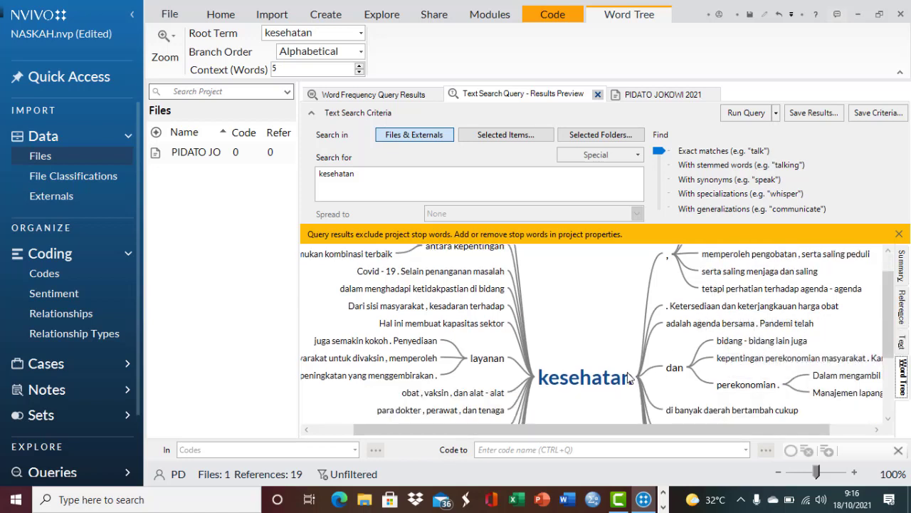
scroll(731, 369, down, 2)
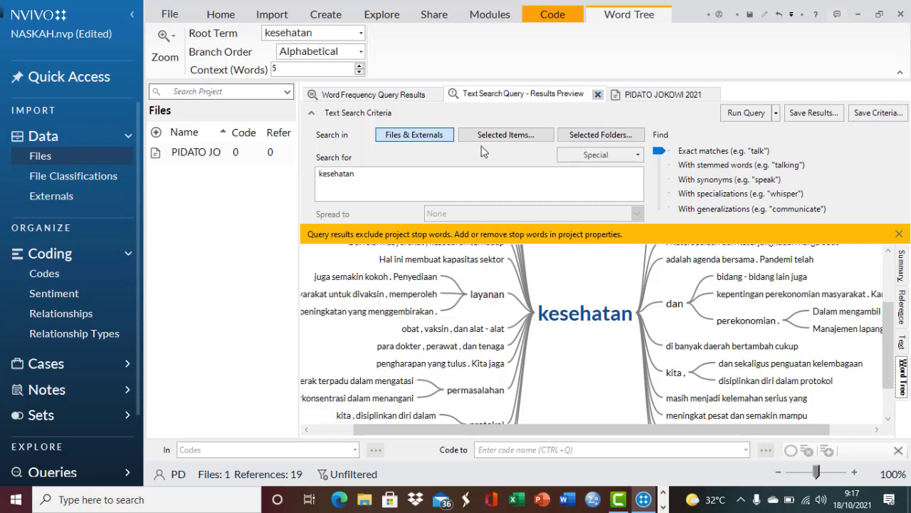
Check the cluster analysis of the existing word frequency results, and return to their word cloud
click(405, 98)
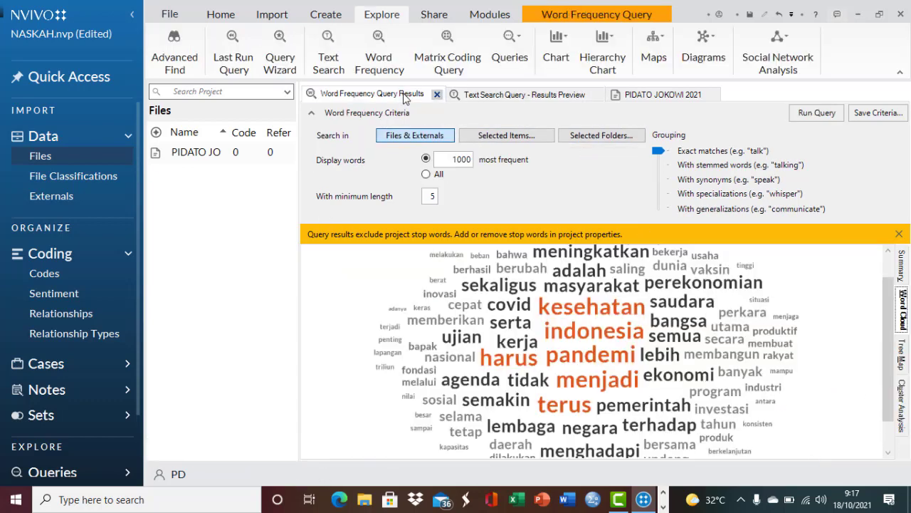
click(902, 405)
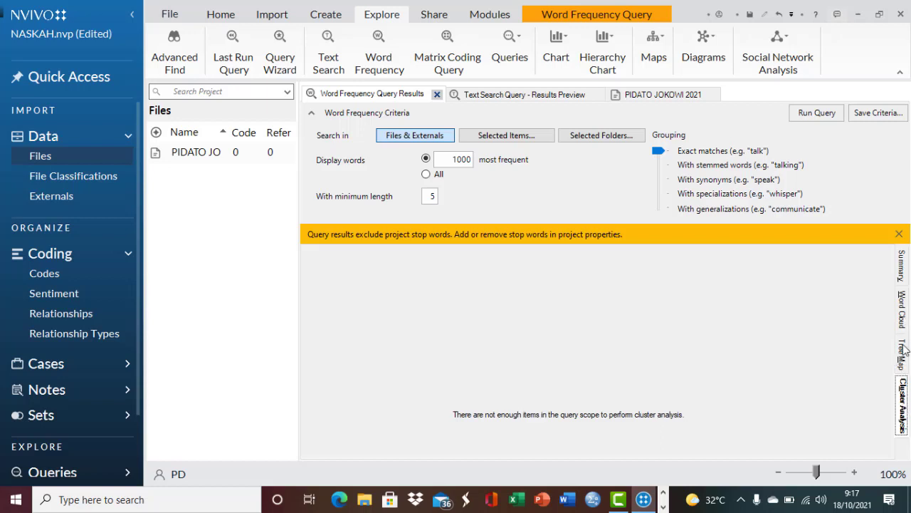
click(903, 309)
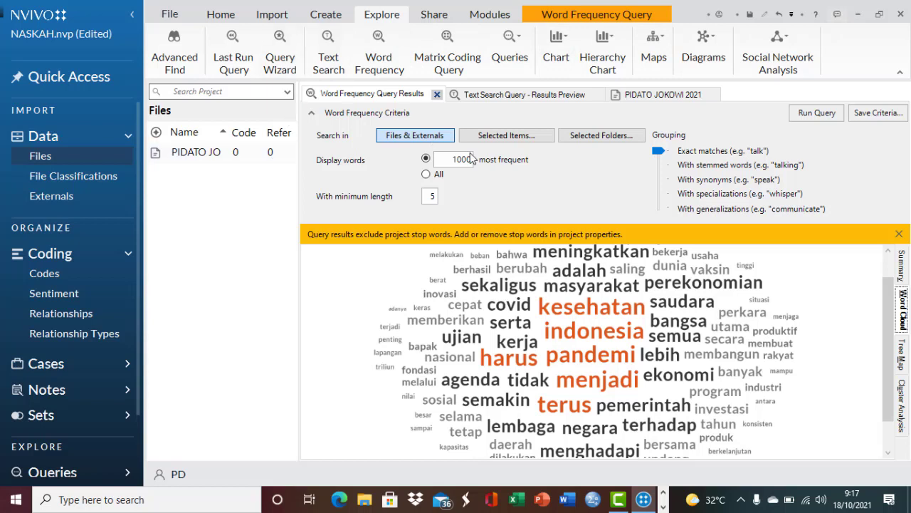
Import the Word document PIDATO JOKOWI PELANTIKAN from the RESEARCH TOOLS folder into the project files
click(274, 17)
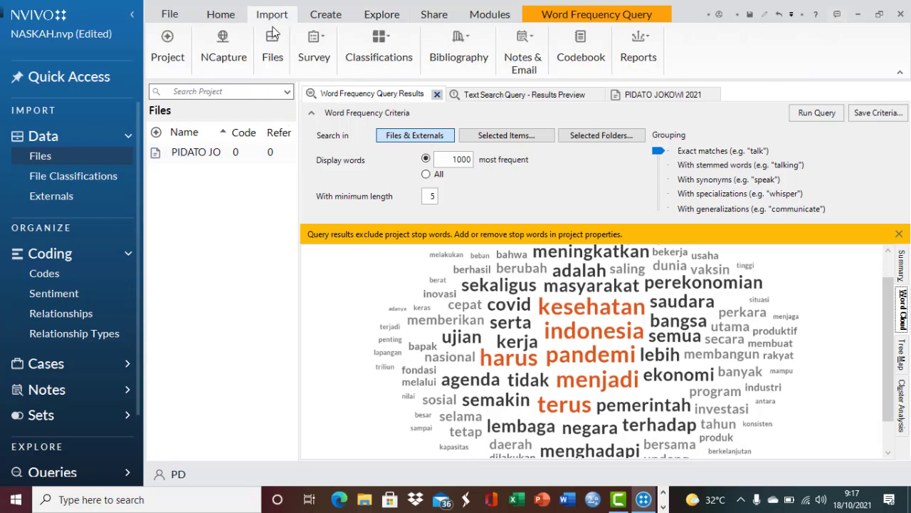
click(272, 57)
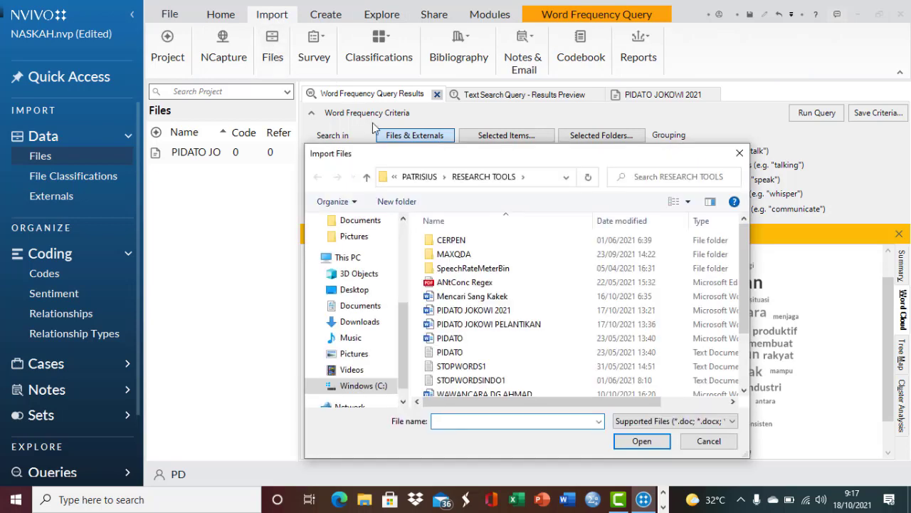
double_click(524, 328)
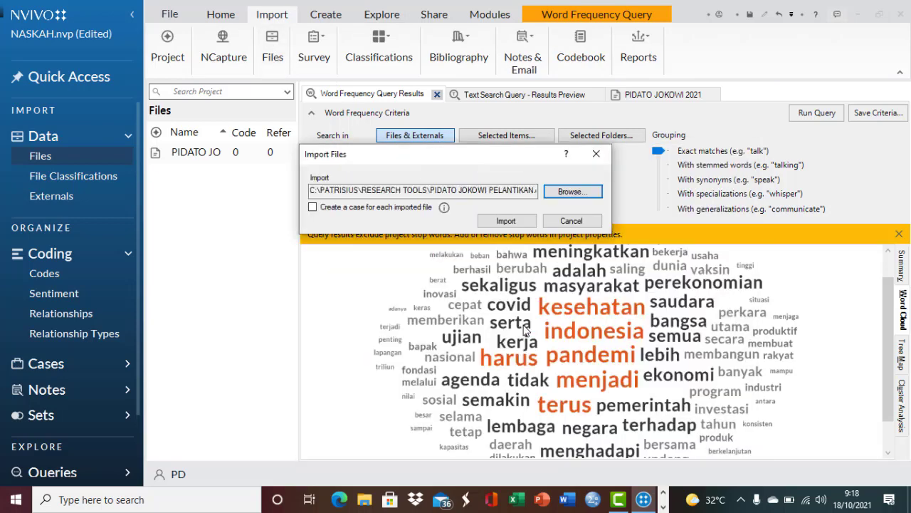
click(517, 225)
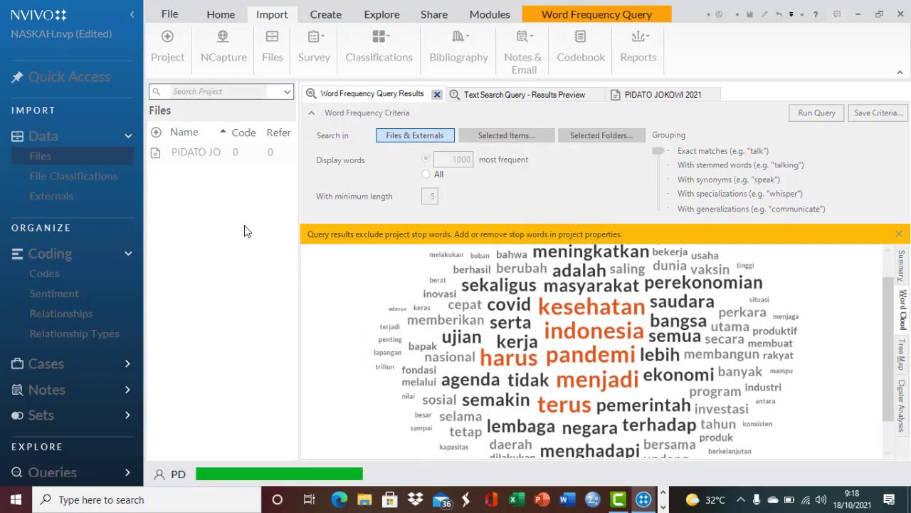
click(541, 359)
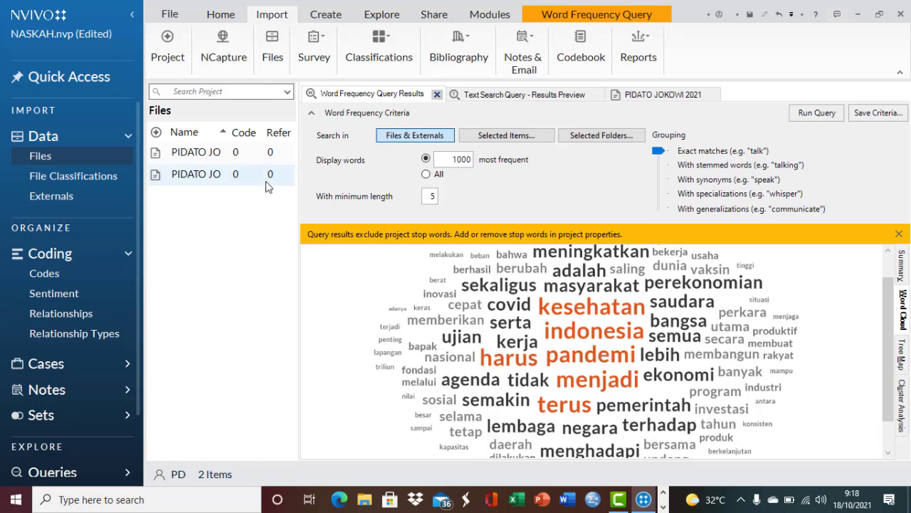
Collapse the navigation pane, widen the file list and open the document PIDATO JOKOWI PELANTIKAN
click(132, 15)
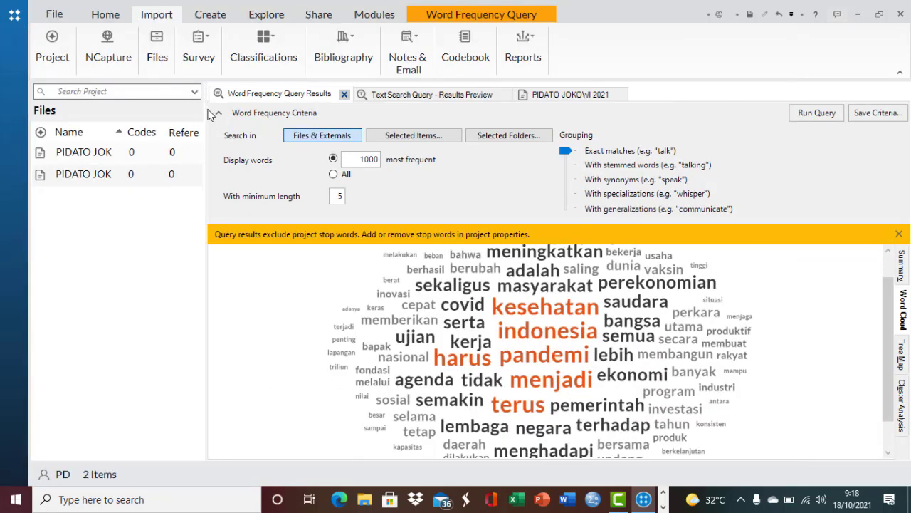
drag(205, 114, 284, 131)
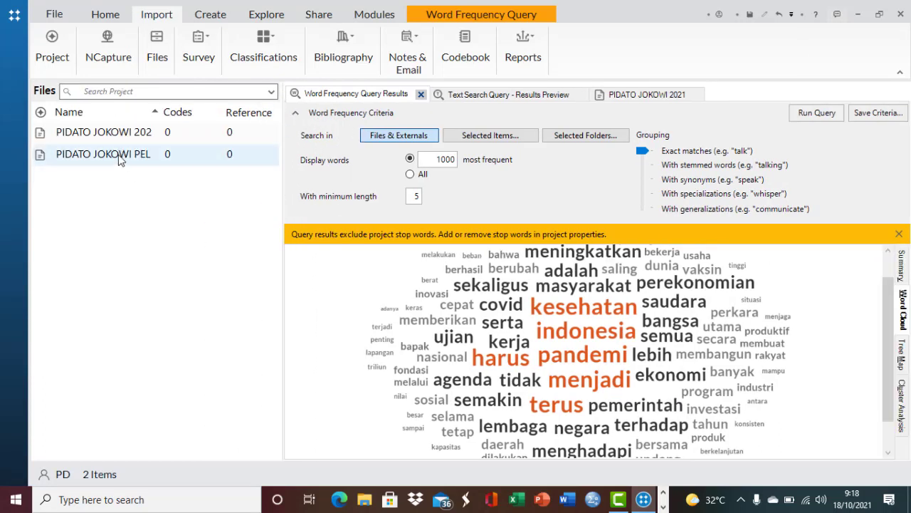
click(118, 156)
double_click(119, 154)
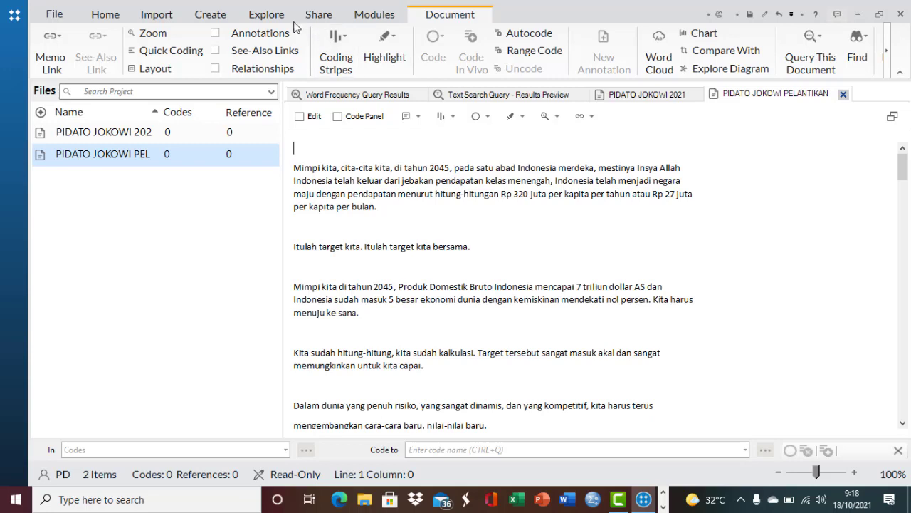
Run a new word frequency query on all files and externals for the 1000 most frequent words with minimum length 5
click(269, 17)
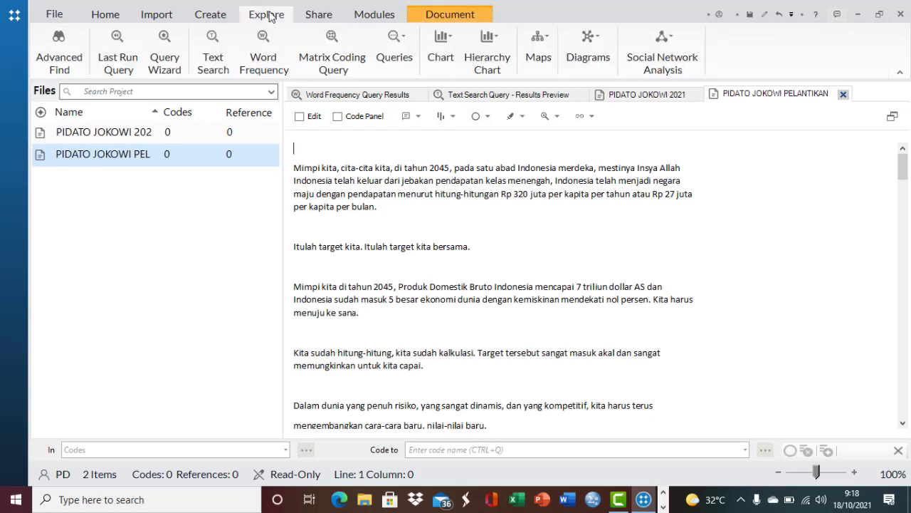
click(264, 67)
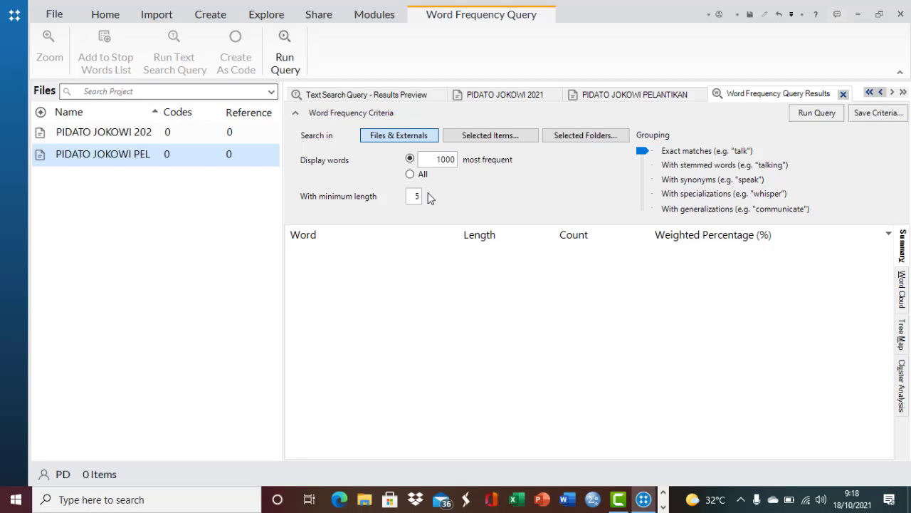
click(803, 116)
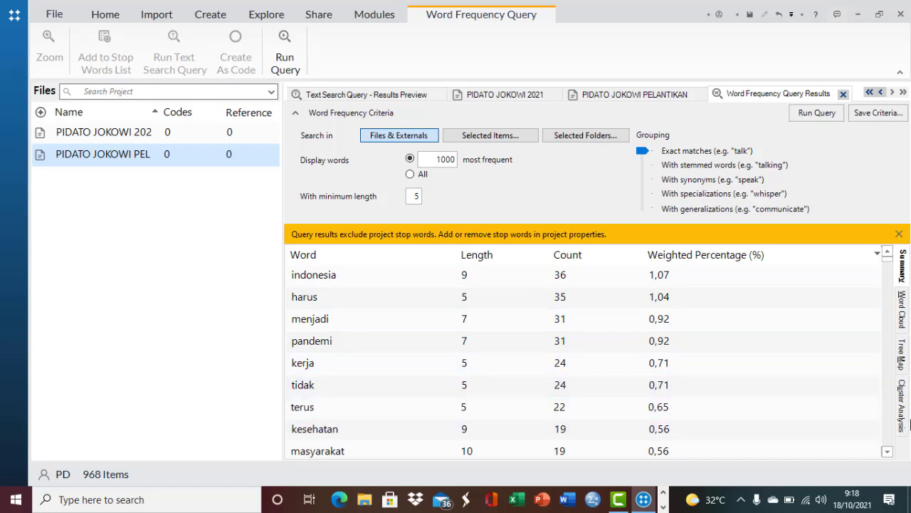
Display the new word frequency results as a cluster analysis diagram and enlarge it to 188%
click(903, 413)
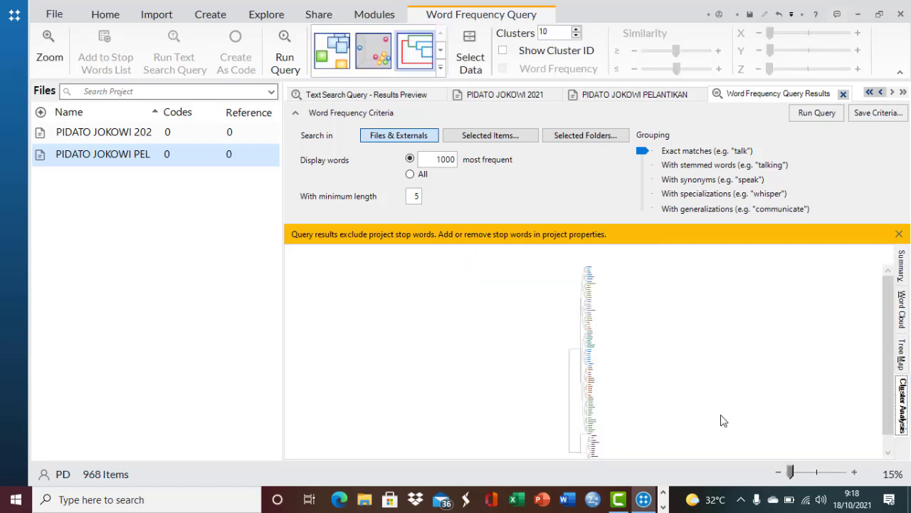
click(815, 475)
drag(815, 475, 821, 476)
Examine from the beginning of the cluster diagram how the frequent words are paired and grouped by colour
scroll(812, 432, up, 2)
scroll(813, 432, up, 10)
scroll(812, 432, up, 5)
scroll(808, 384, down, 1)
scroll(807, 382, up, 1)
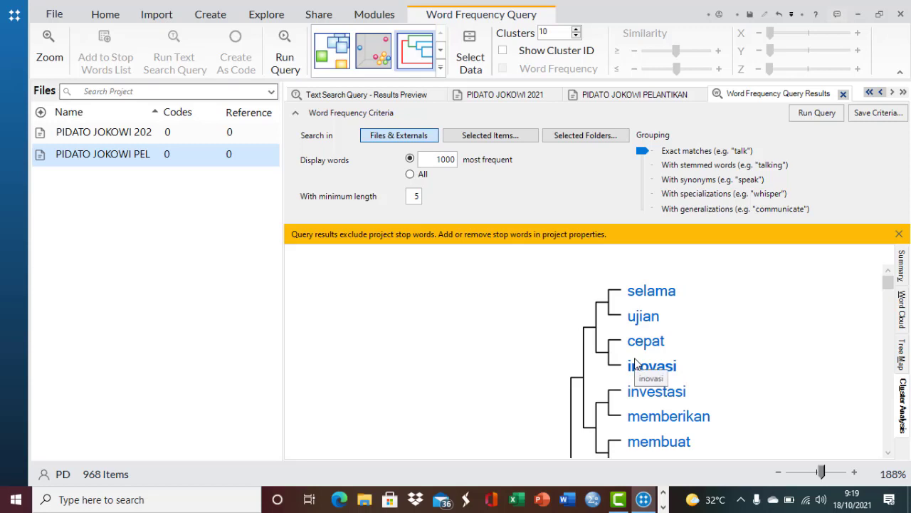
scroll(744, 364, down, 1)
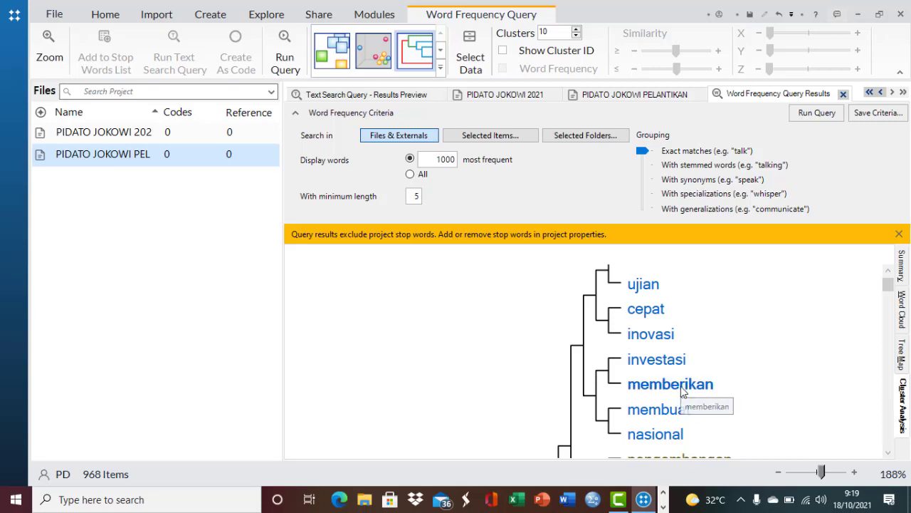
scroll(681, 386, down, 1)
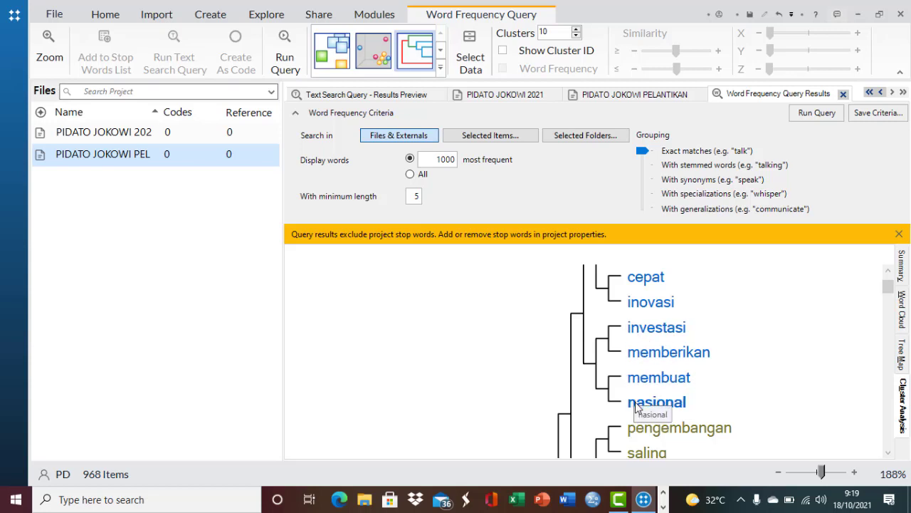
scroll(747, 389, up, 2)
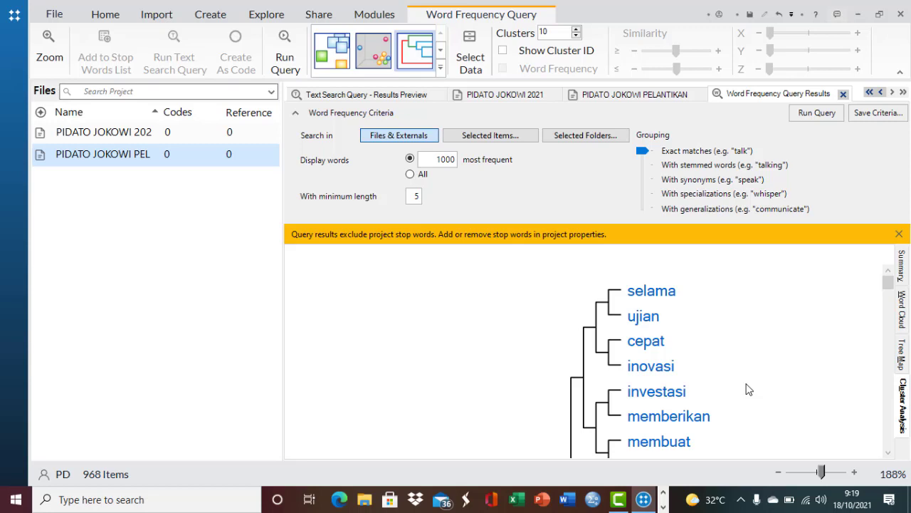
scroll(748, 389, down, 1)
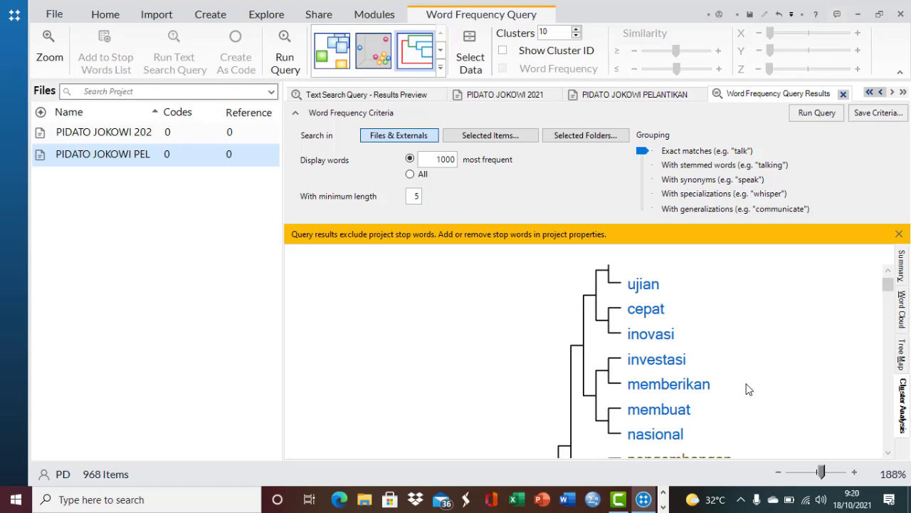
scroll(747, 387, down, 2)
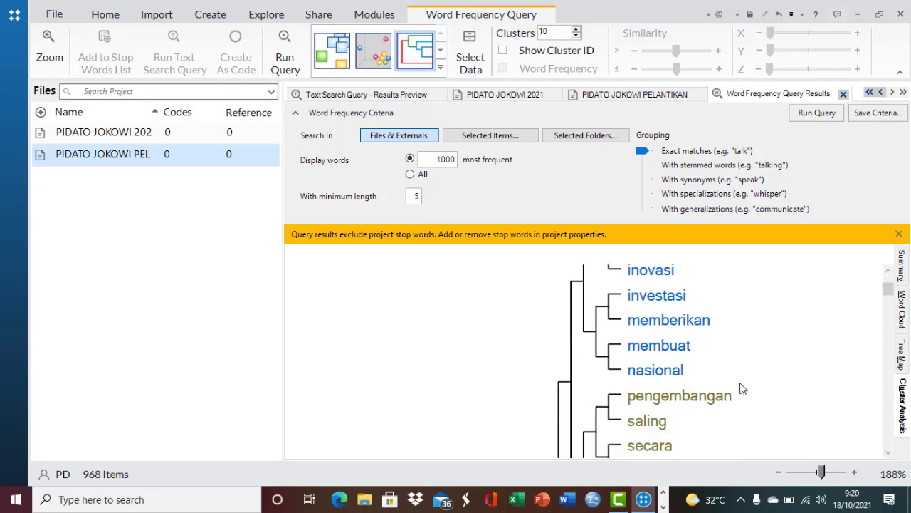
scroll(713, 413, down, 1)
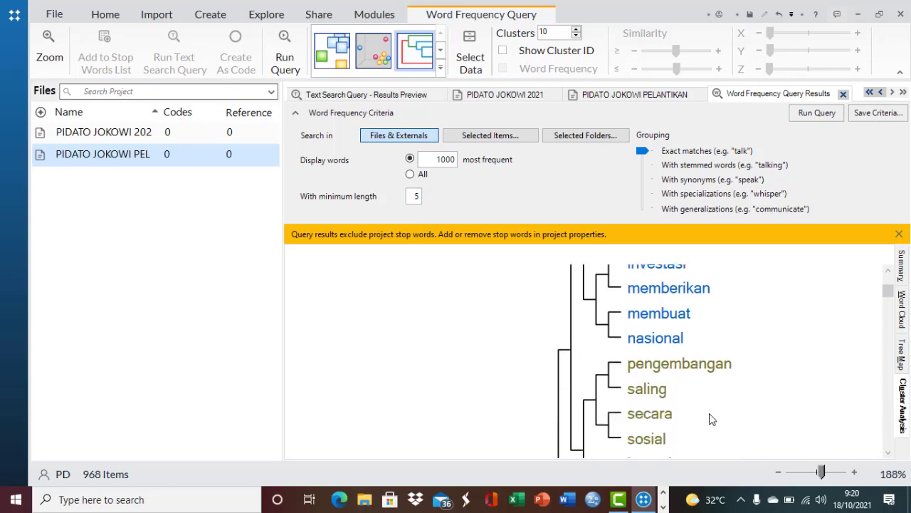